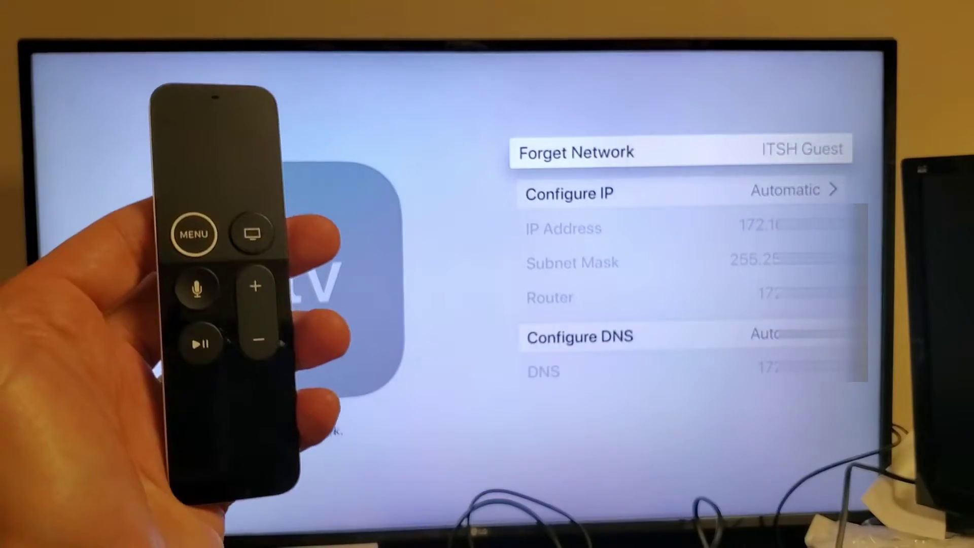
- Back out of the ITSH Guest network details, leaving the Wi-Fi settings
{"action": "key", "text": "Escape"}
{"action": "key", "text": "Escape"}
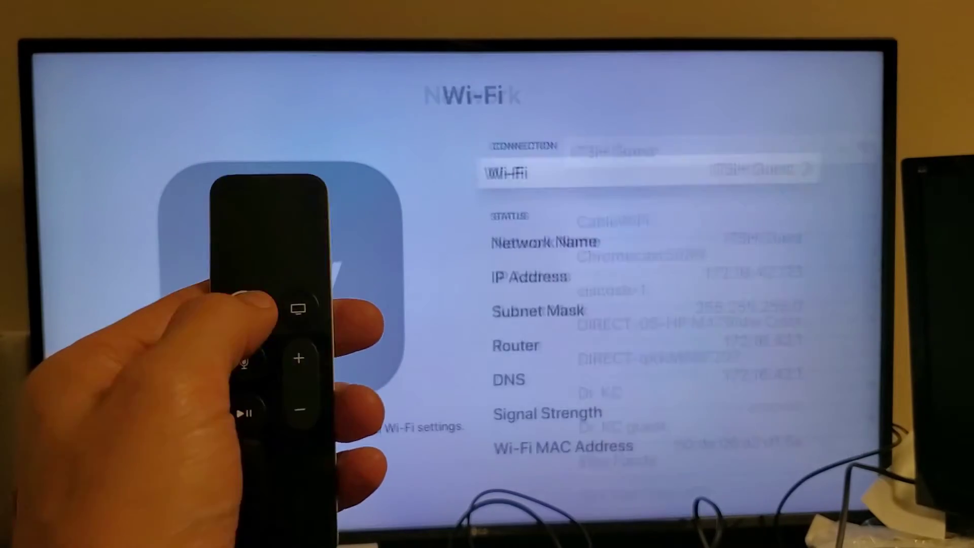
{"action": "key", "text": "Escape"}
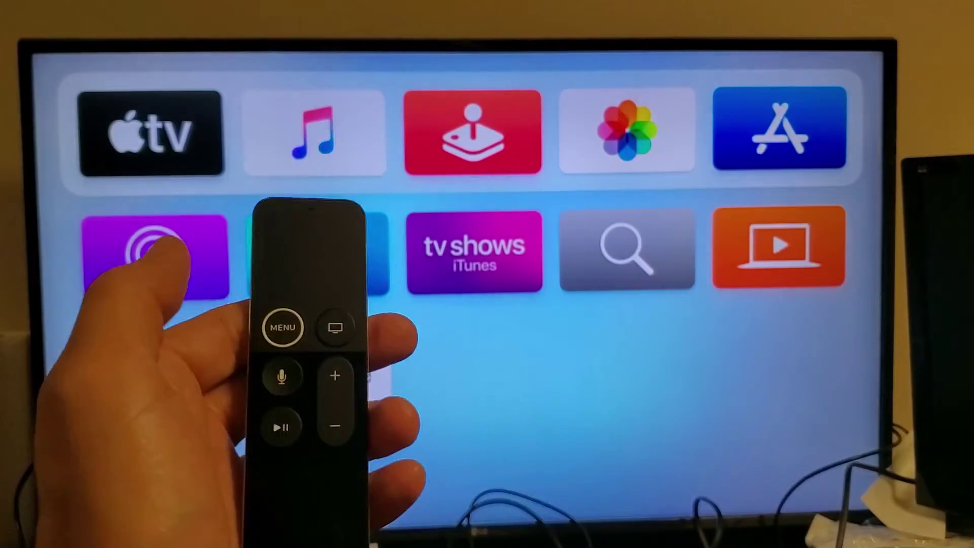
- Browse the home screen apps and highlight the Settings tile
{"action": "key", "text": "Down"}
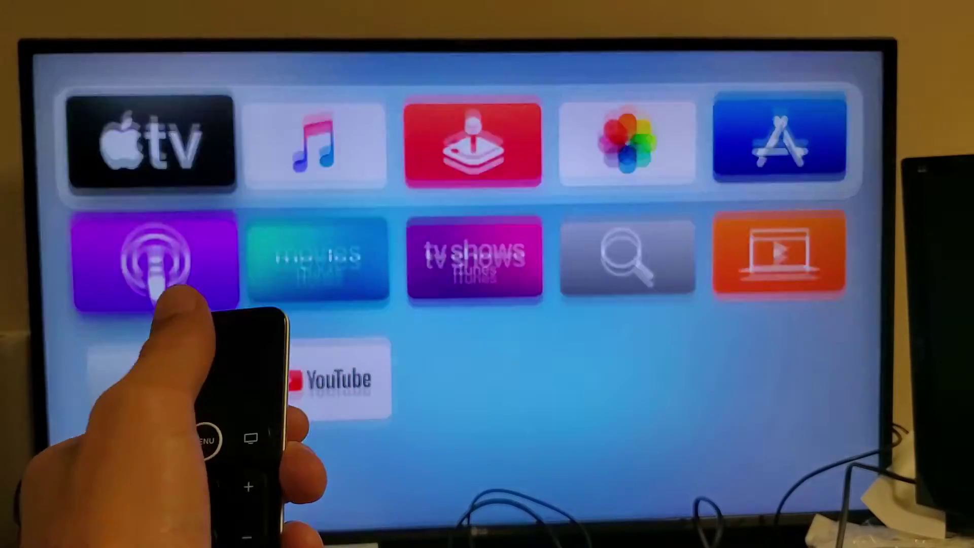
{"action": "key", "text": "Up"}
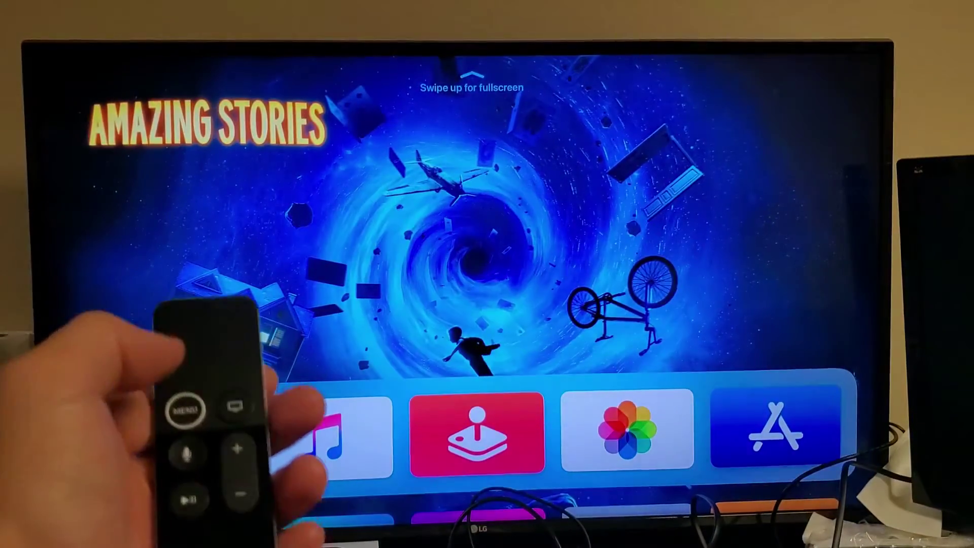
{"action": "key", "text": "Down"}
{"action": "key", "text": "Down"}
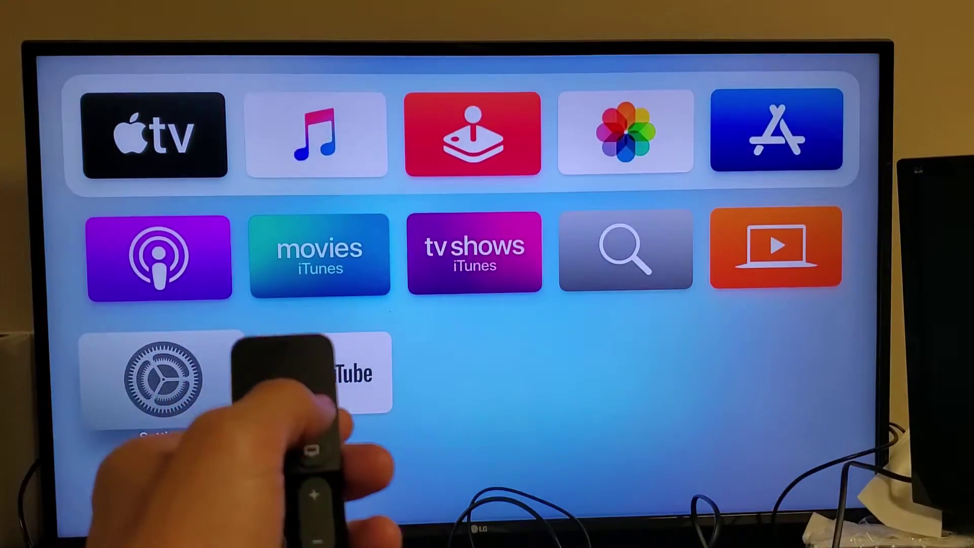
- Launch Settings and go to the Network category showing the ITSH Guest connection
{"action": "key", "text": "Return"}
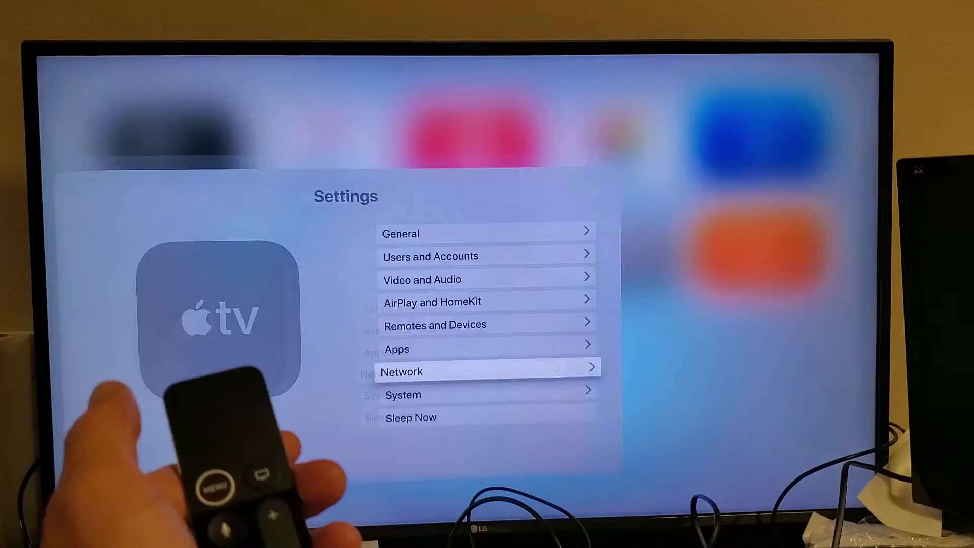
{"action": "key", "text": "Up"}
{"action": "key", "text": "Up"}
{"action": "key", "text": "Up"}
{"action": "key", "text": "Up"}
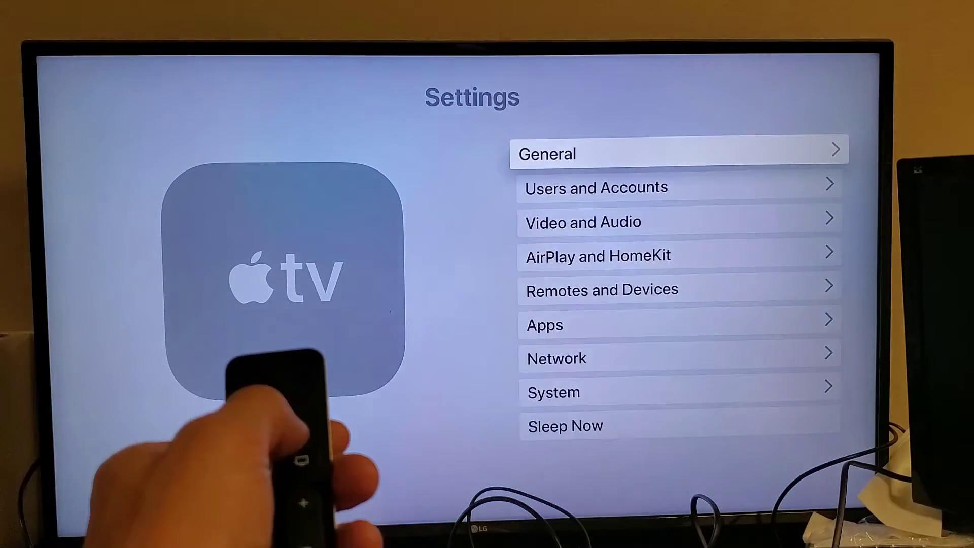
{"action": "key", "text": "Down"}
{"action": "key", "text": "Down"}
{"action": "key", "text": "Down"}
{"action": "key", "text": "Down"}
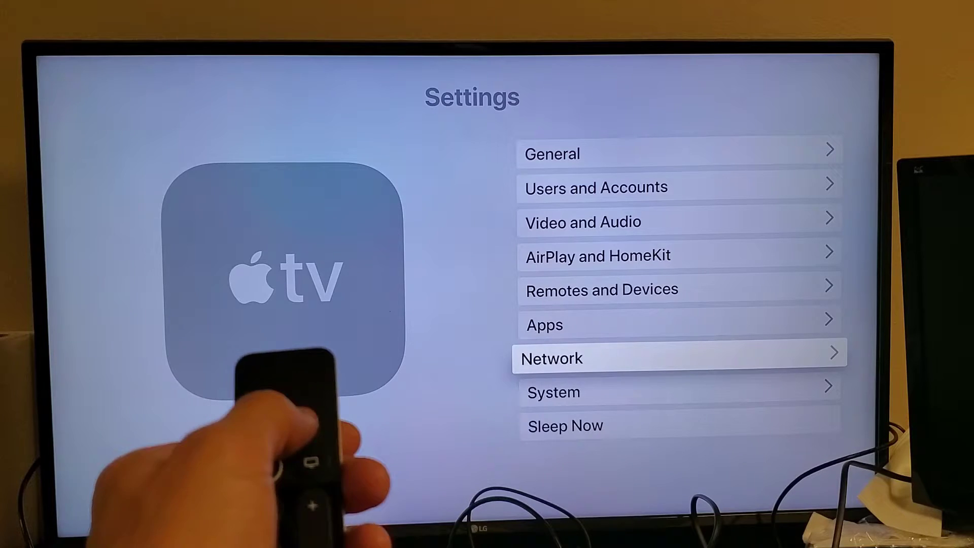
{"action": "key", "text": "Return"}
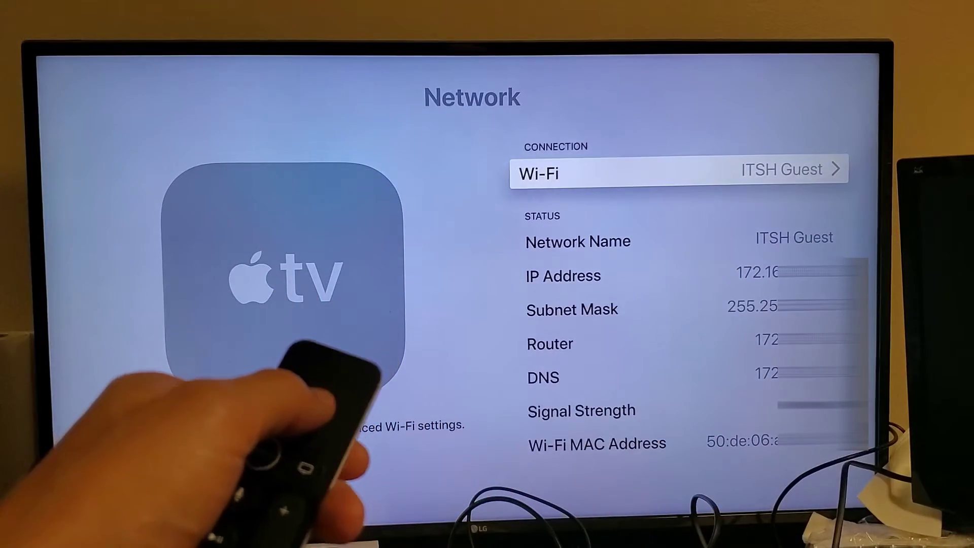
- Open the ITSH Guest network under Wi-Fi and highlight Configure IP (Automatic)
{"action": "key", "text": "Return"}
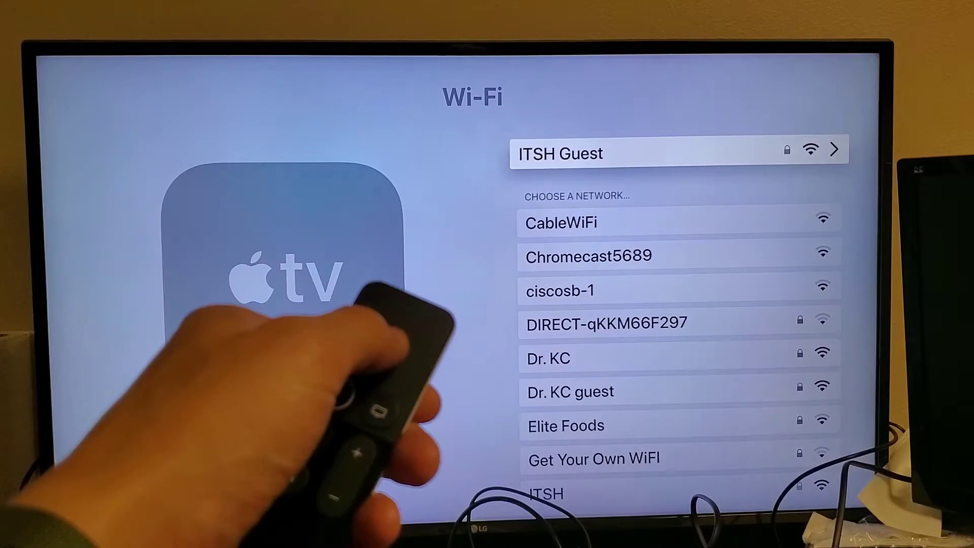
{"action": "key", "text": "Return"}
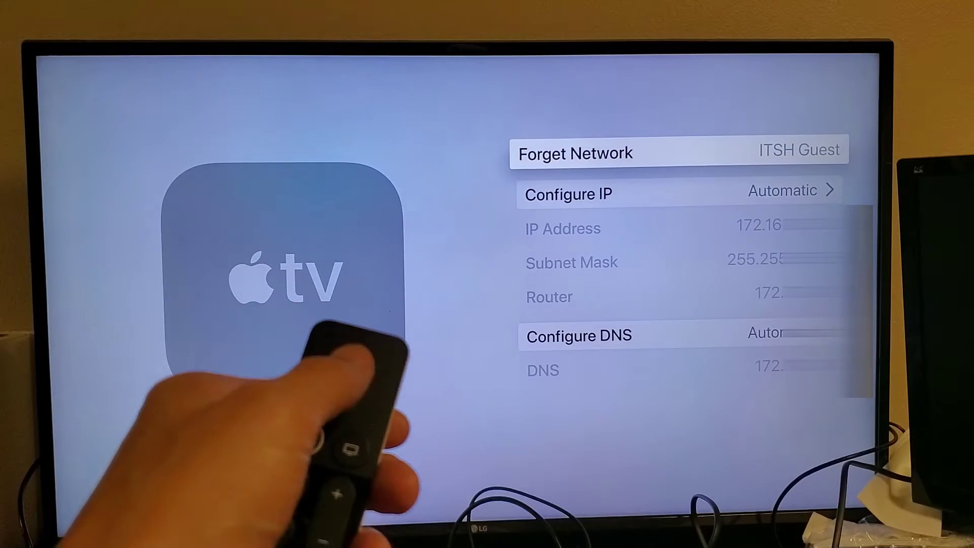
{"action": "key", "text": "Down"}
{"action": "key", "text": "Down"}
{"action": "key", "text": "Up"}
{"action": "key", "text": "Up"}
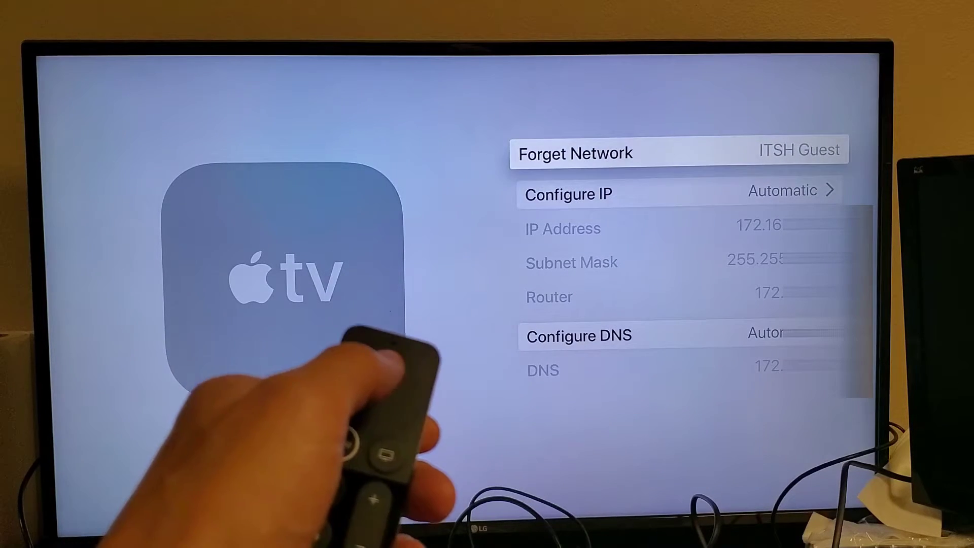
{"action": "key", "text": "Down"}
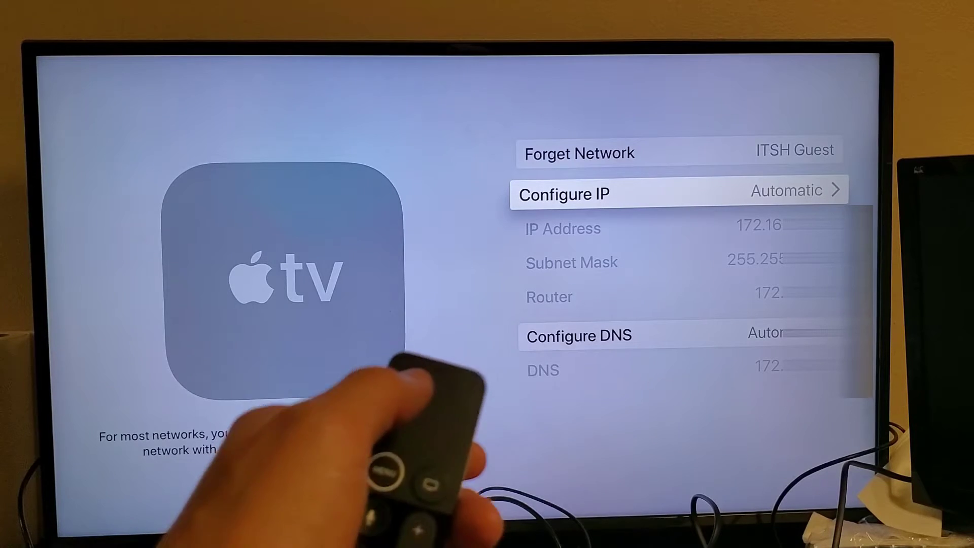
- Change Configure IP from Automatic to Manual for ITSH Guest
{"action": "key", "text": "Return"}
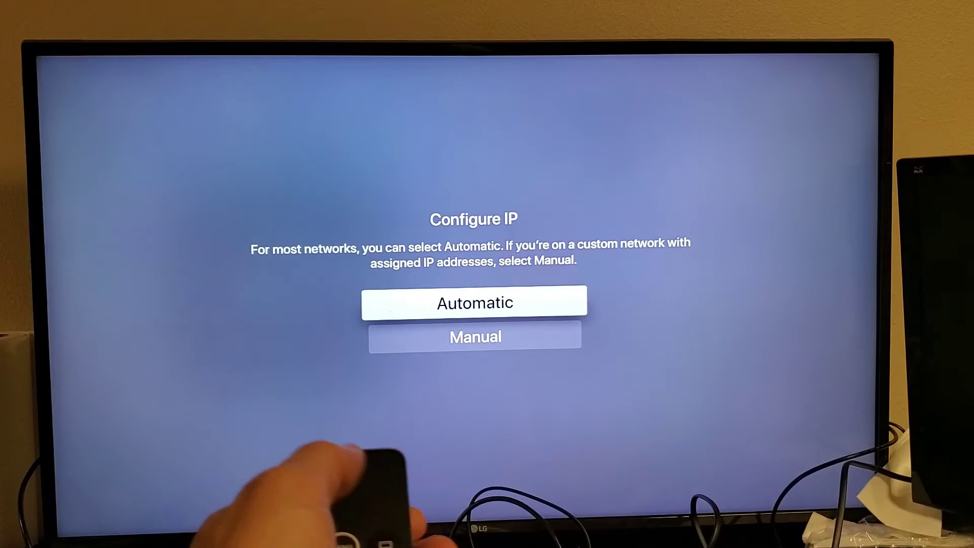
{"action": "key", "text": "Down"}
{"action": "key", "text": "Return"}
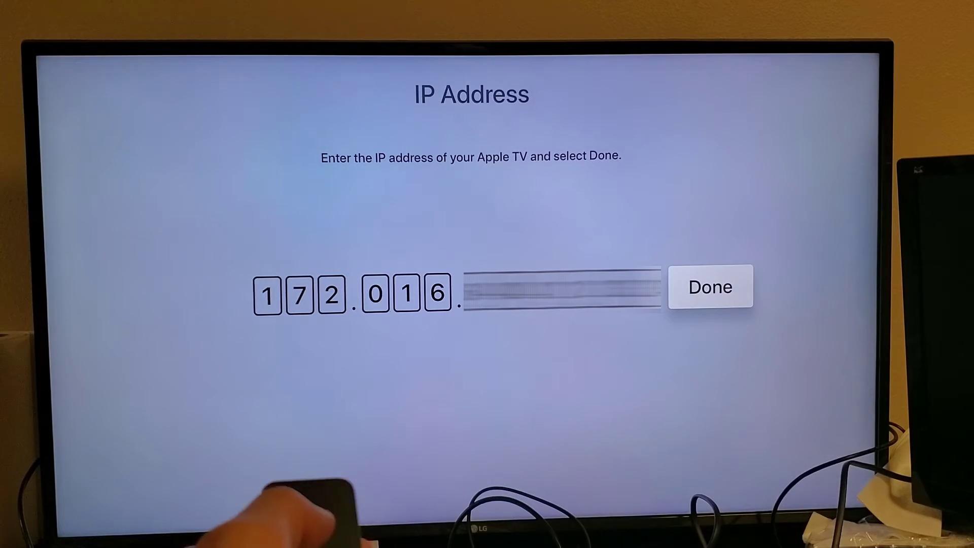
- Confirm the IP address, subnet mask and DNS address entries
{"action": "key", "text": "Return"}
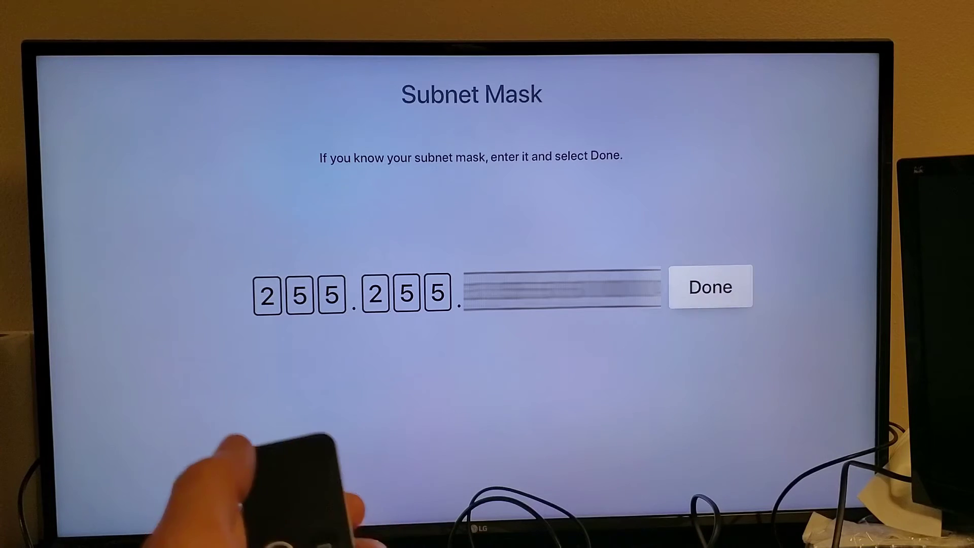
{"action": "key", "text": "Return"}
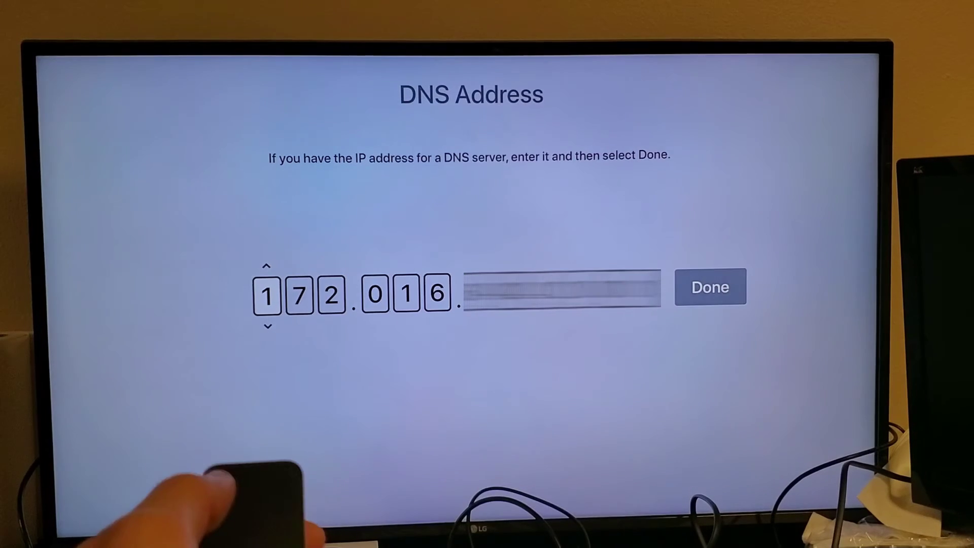
{"action": "key", "text": "Right"}
{"action": "key", "text": "Right"}
{"action": "key", "text": "Right"}
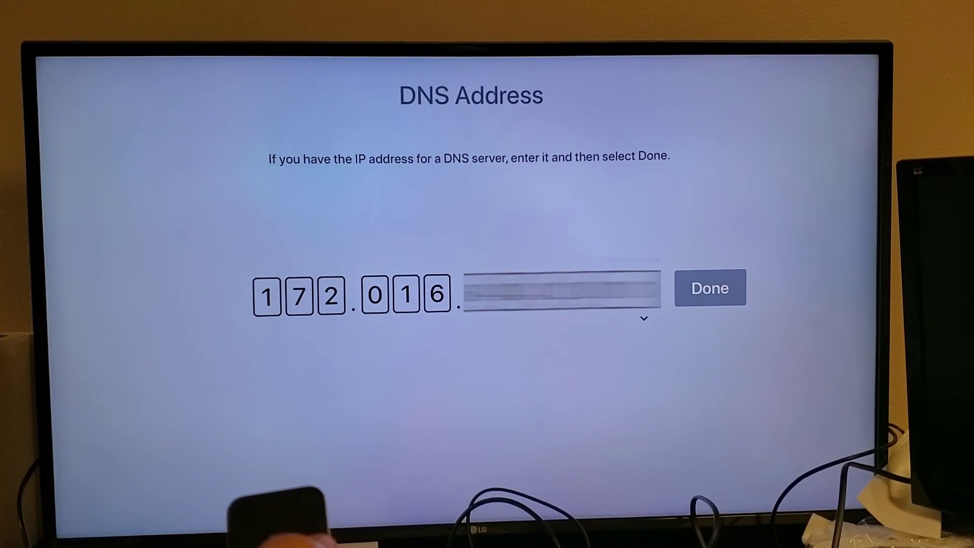
{"action": "key", "text": "Return"}
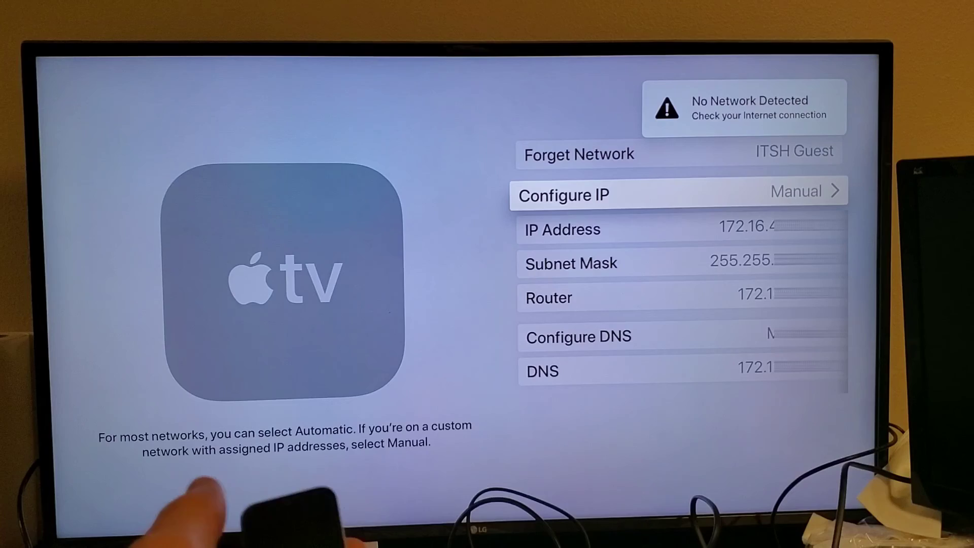
- Review the manual network values, then go back to the Wi-Fi list
{"action": "key", "text": "Down"}
{"action": "key", "text": "Down"}
{"action": "key", "text": "Down"}
{"action": "key", "text": "Up"}
{"action": "key", "text": "Up"}
{"action": "key", "text": "Up"}
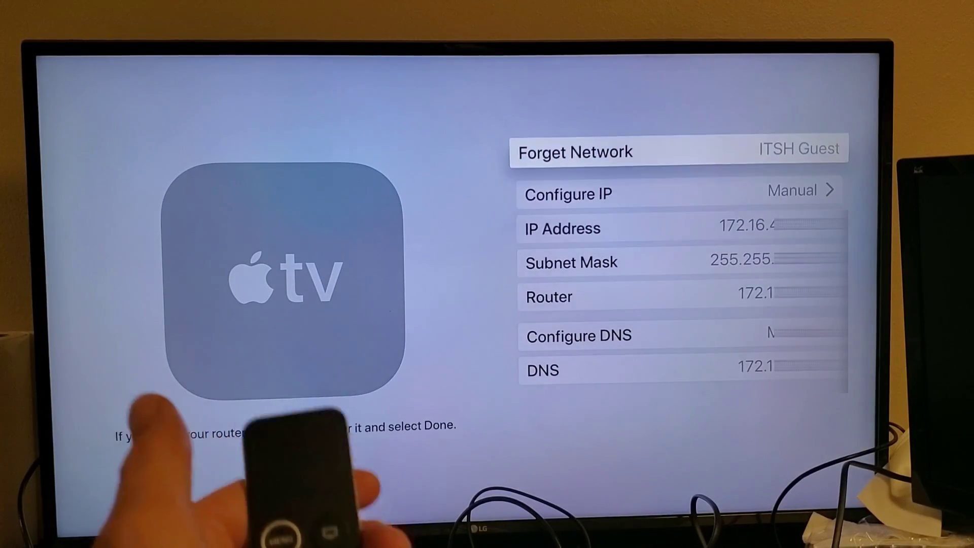
{"action": "key", "text": "Escape"}
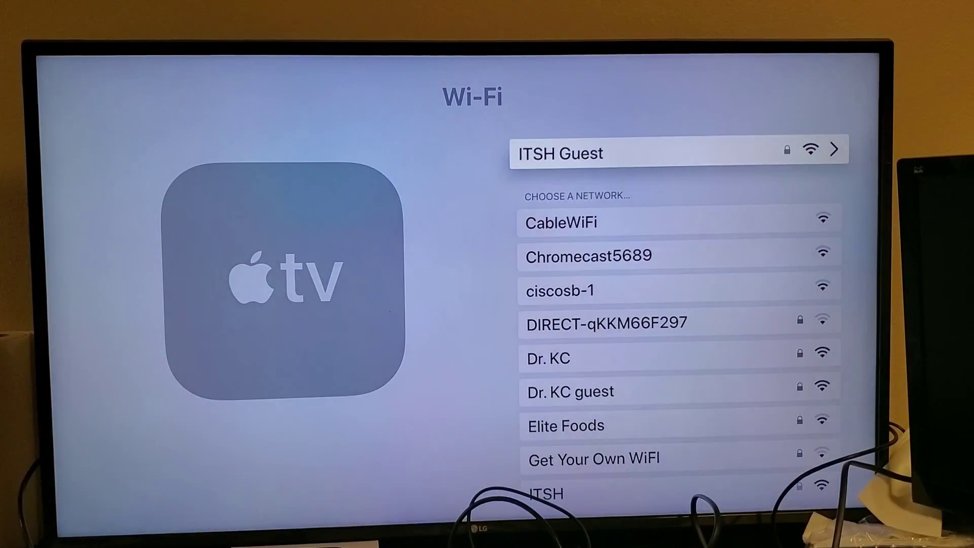